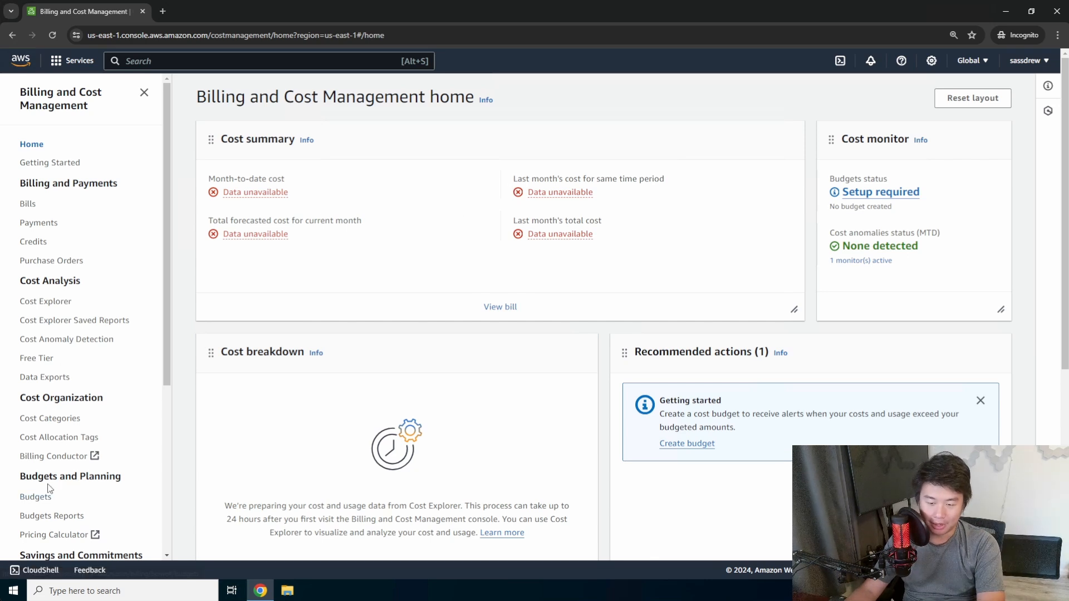
Go to Budgets, start a new budget, and look over the budget type choices.
left_click(35, 496)
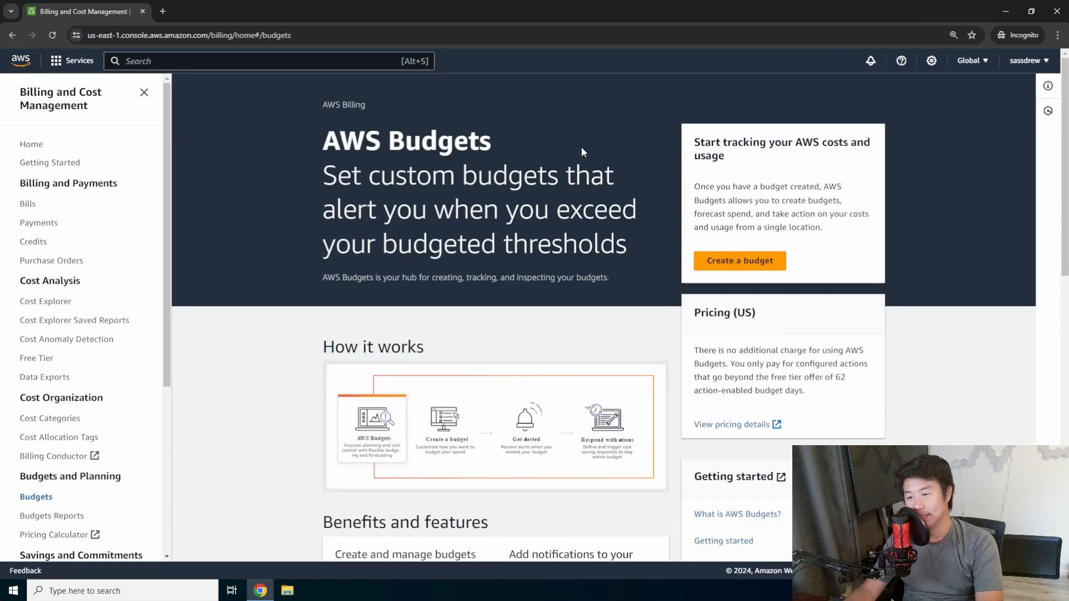
left_click(779, 257)
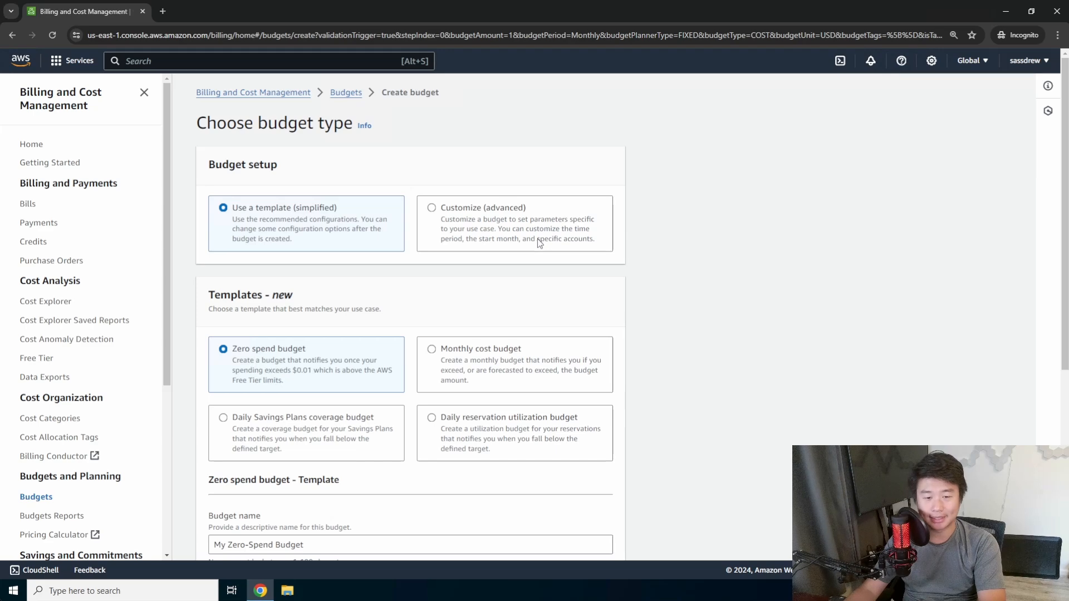
scroll(534, 241, "down", 2)
scroll(530, 243, "up", 2)
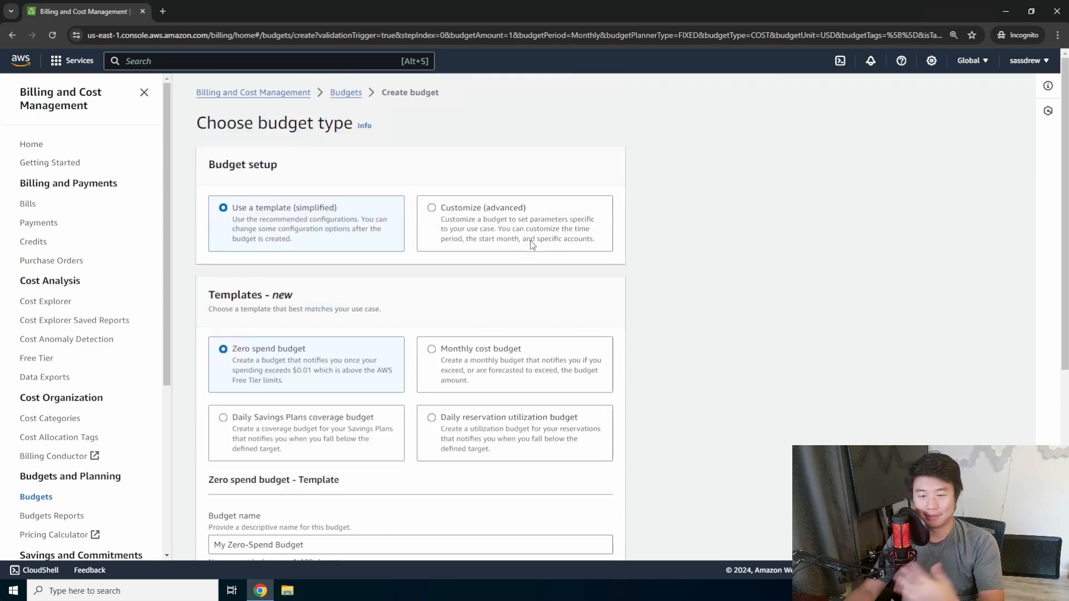
scroll(523, 244, "down", 1)
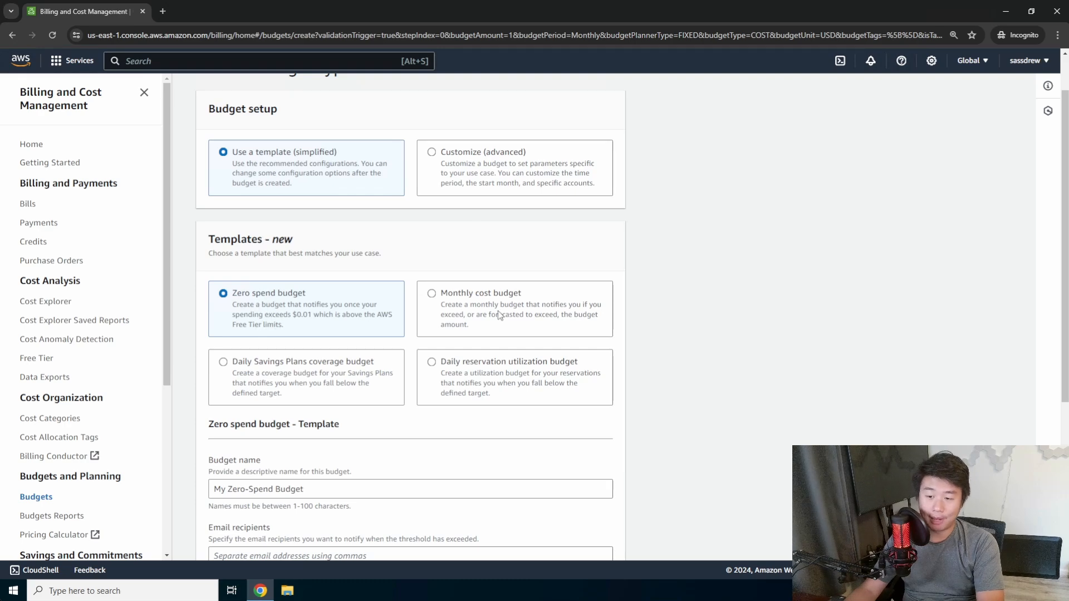
scroll(412, 309, "down", 2)
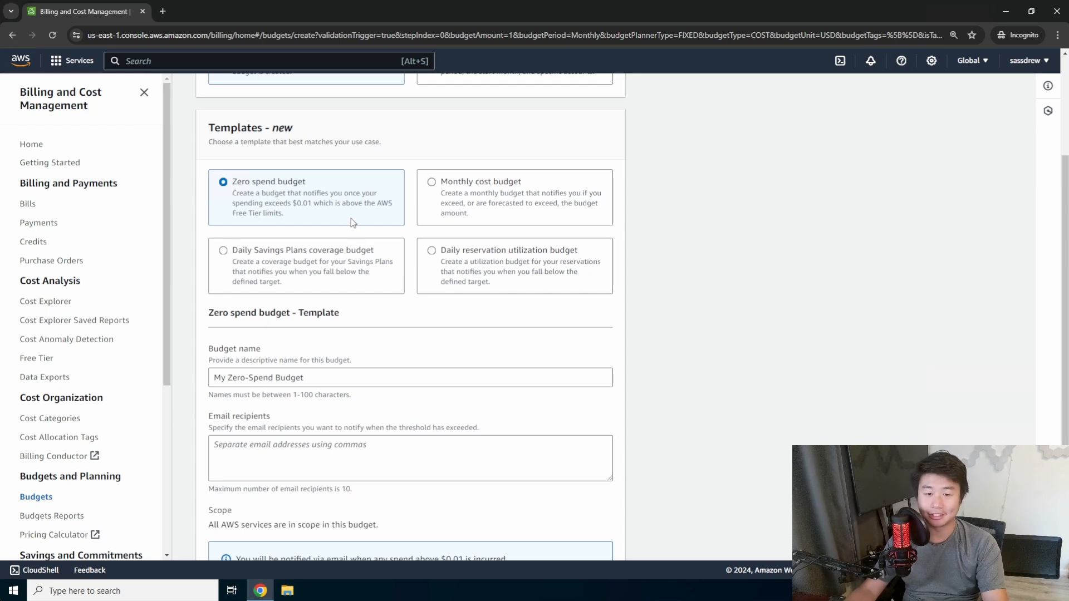
Search 'aws free tier' in a new browser tab and open the AWS Free Tier page.
left_click(163, 13)
type("aws free ")
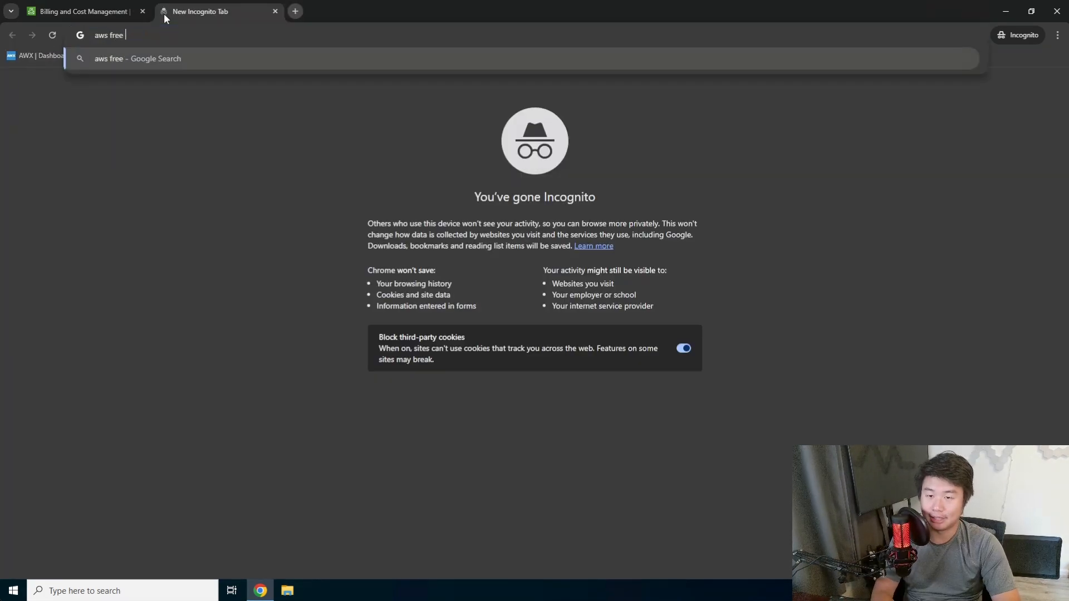
type("tier")
key("Return")
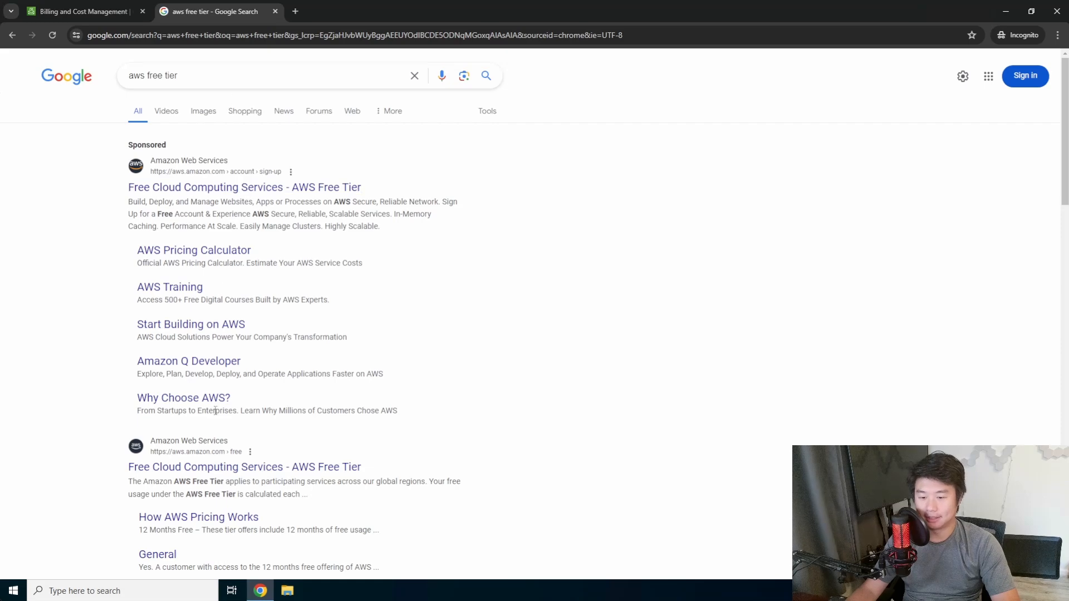
left_click(213, 471)
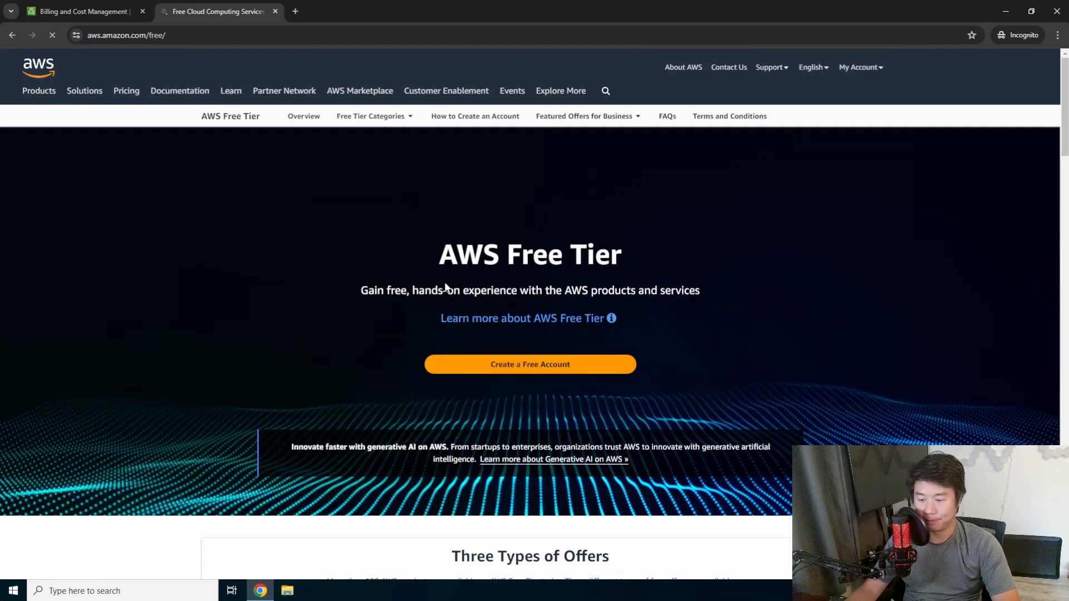
scroll(456, 284, "down", 4)
scroll(470, 280, "up", 1)
scroll(469, 281, "down", 3)
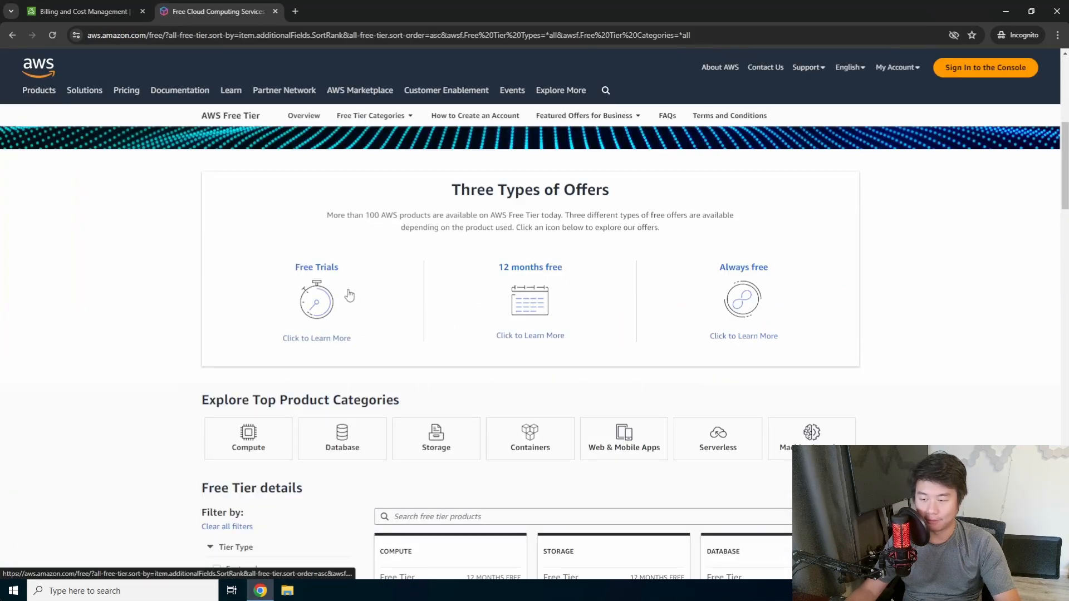
Filter the Free Tier offers to Always free and browse the first page.
left_click(747, 284)
mouse_move(445, 261)
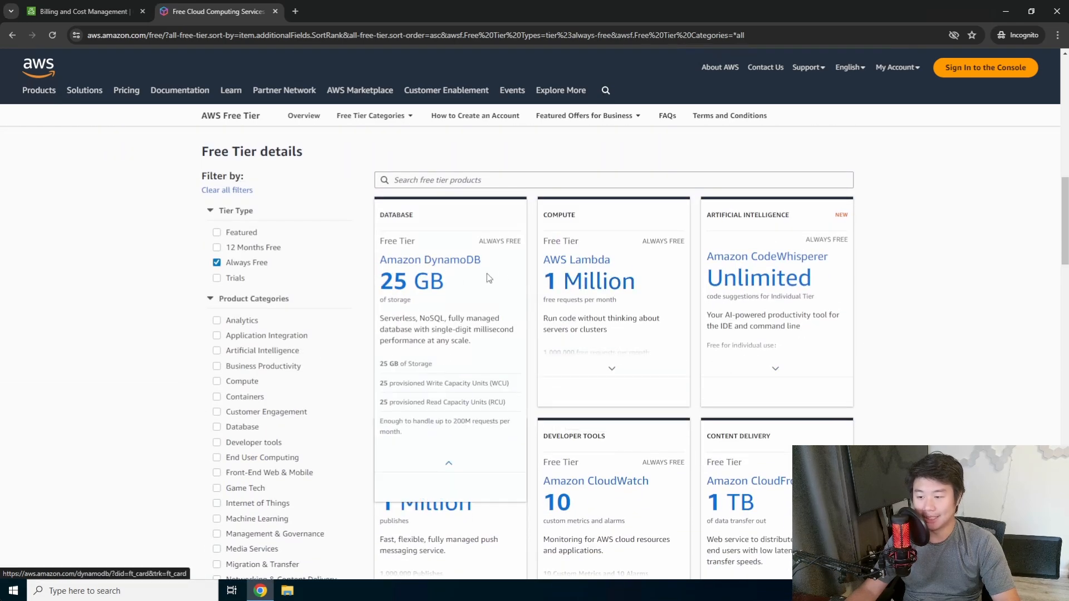
mouse_move(576, 276)
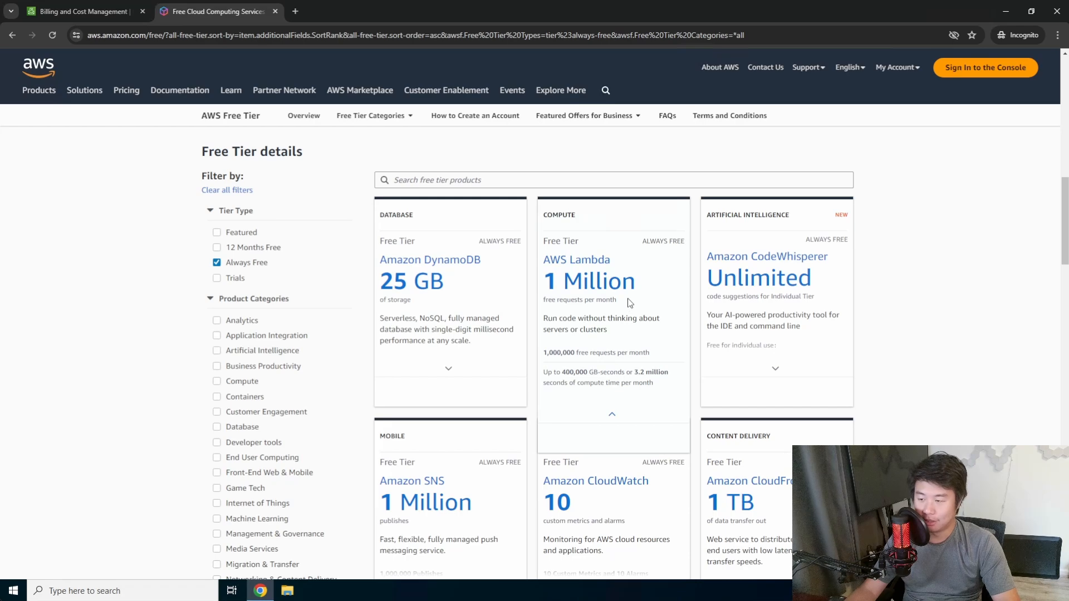
scroll(635, 296, "down", 1)
scroll(449, 428, "down", 2)
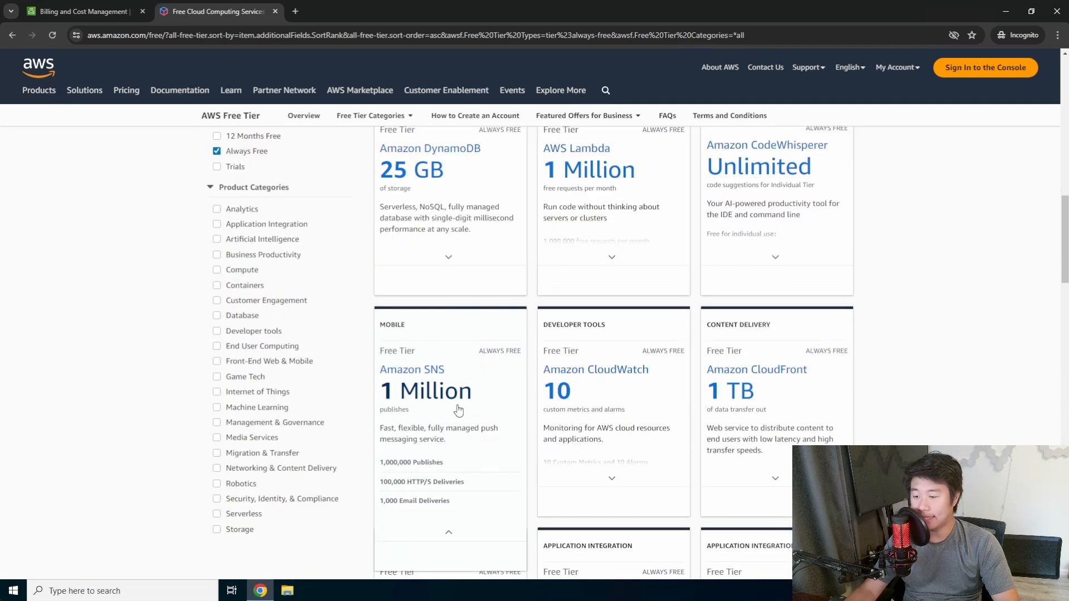
mouse_move(631, 347)
mouse_move(775, 341)
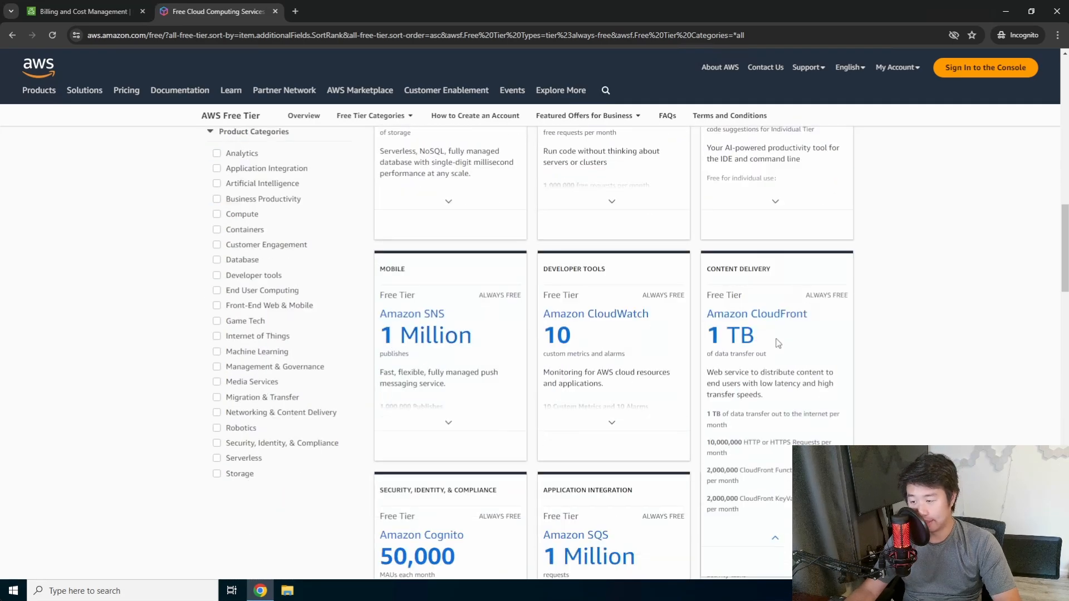
scroll(777, 342, "down", 2)
scroll(446, 406, "down", 2)
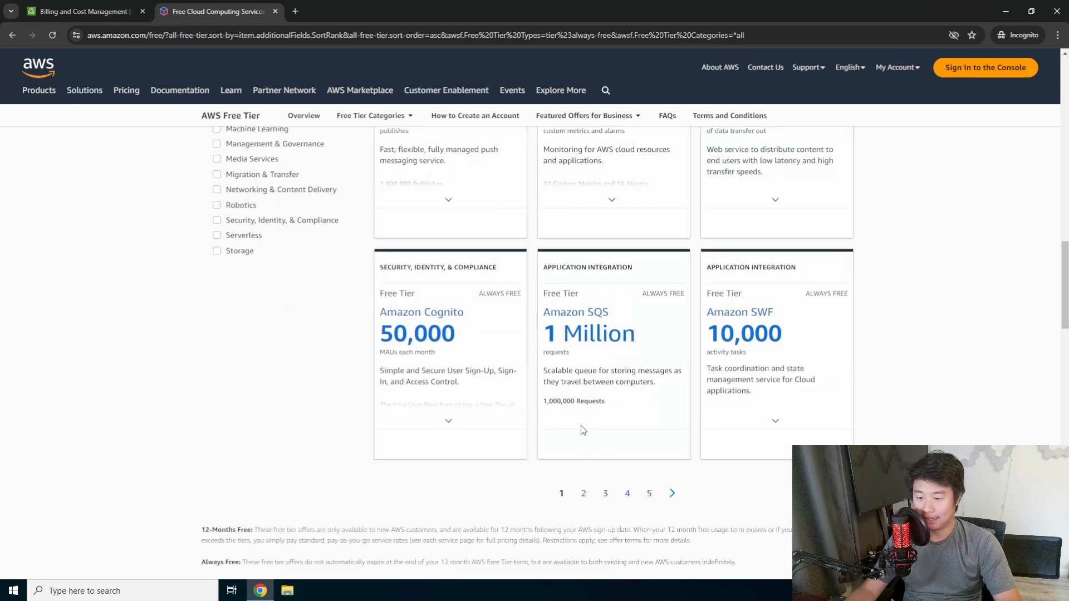
Browse pages 2 and 3 of the free offers, then close the tab.
left_click(671, 494)
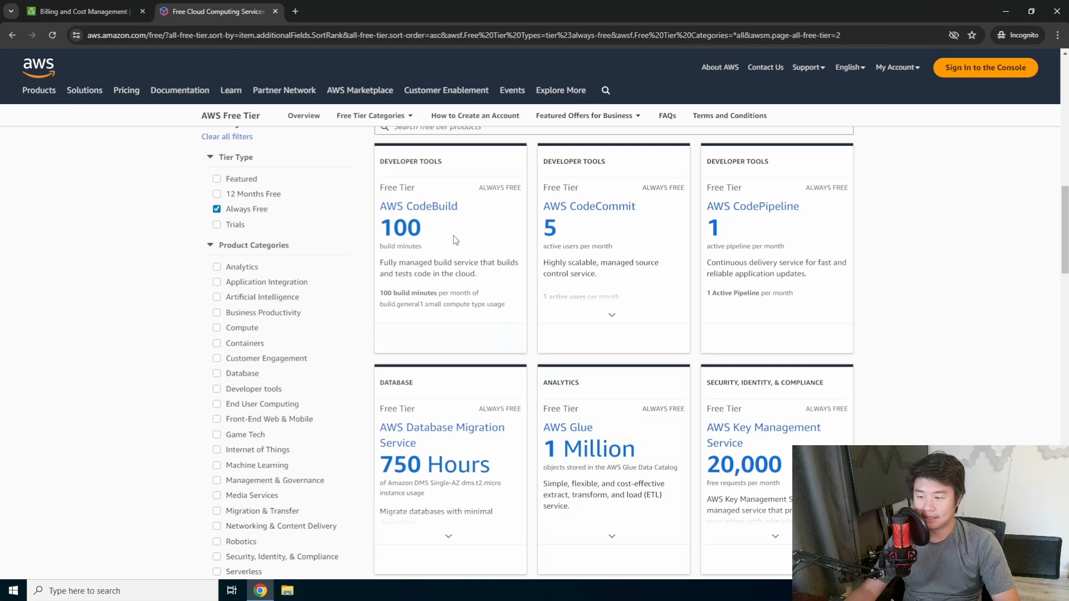
mouse_move(599, 212)
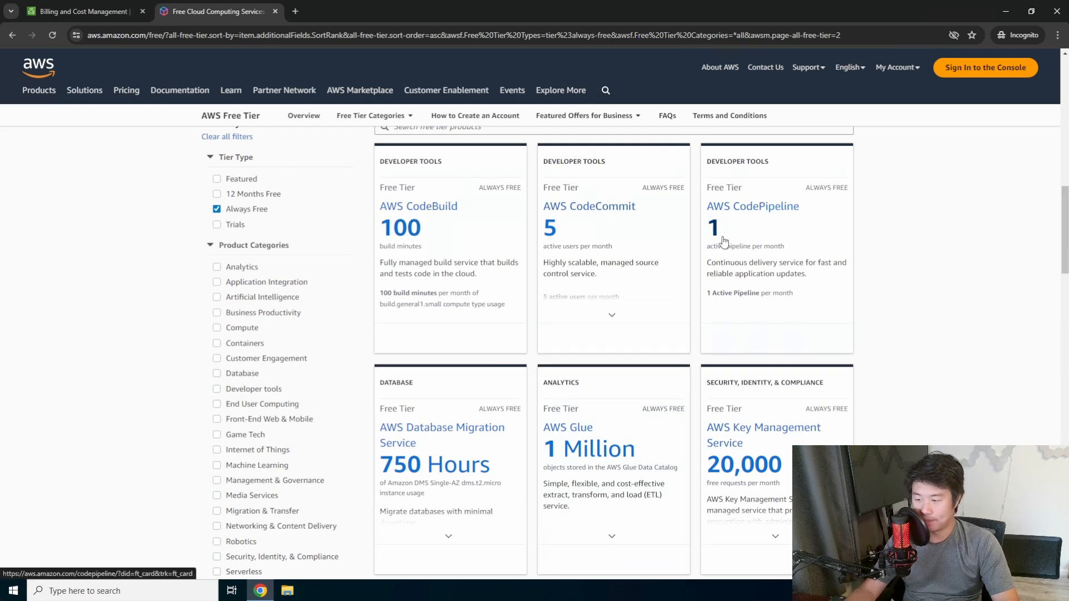
scroll(697, 290, "down", 5)
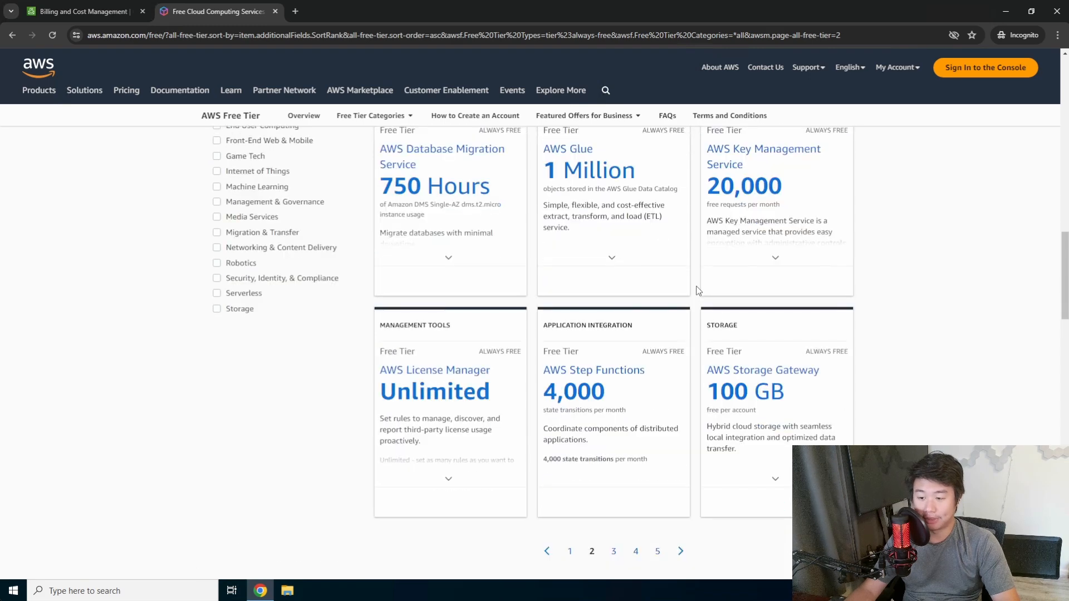
left_click(680, 551)
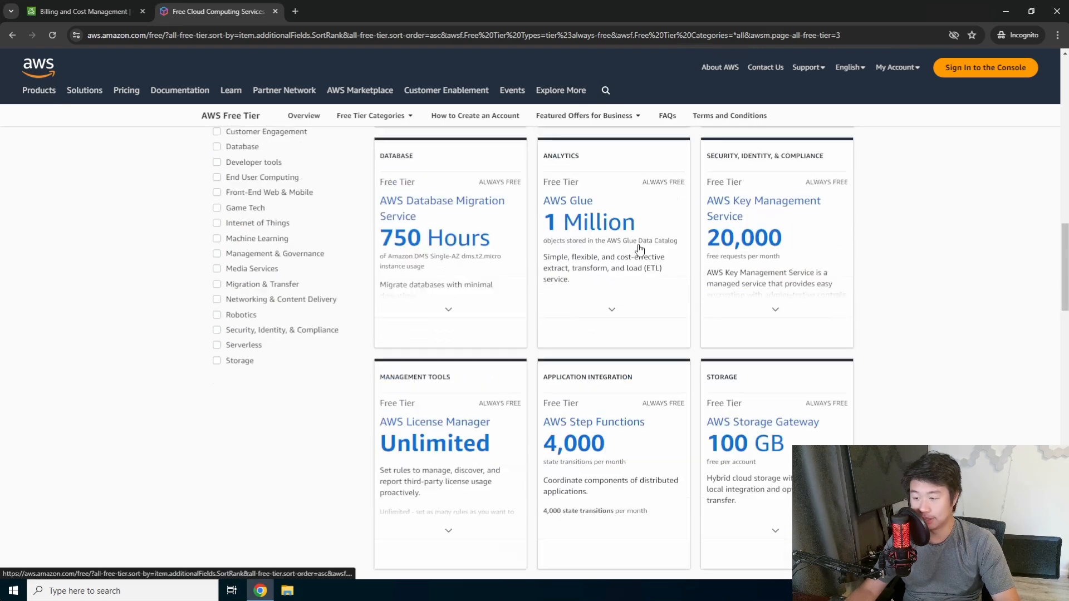
left_click(276, 11)
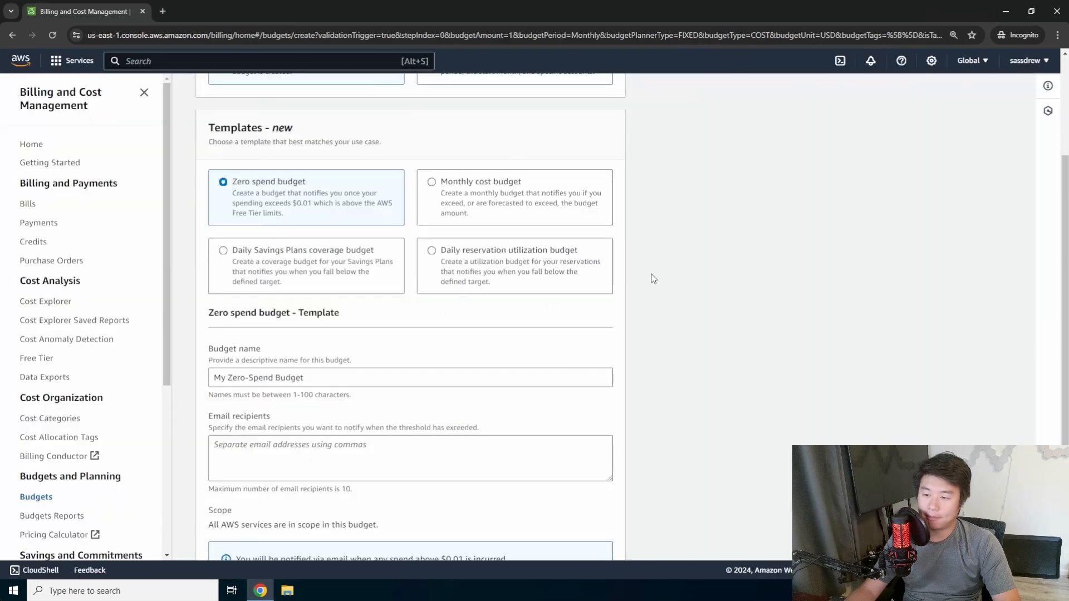
Choose the Monthly cost budget template and set the budget amount to 20.
left_click(496, 185)
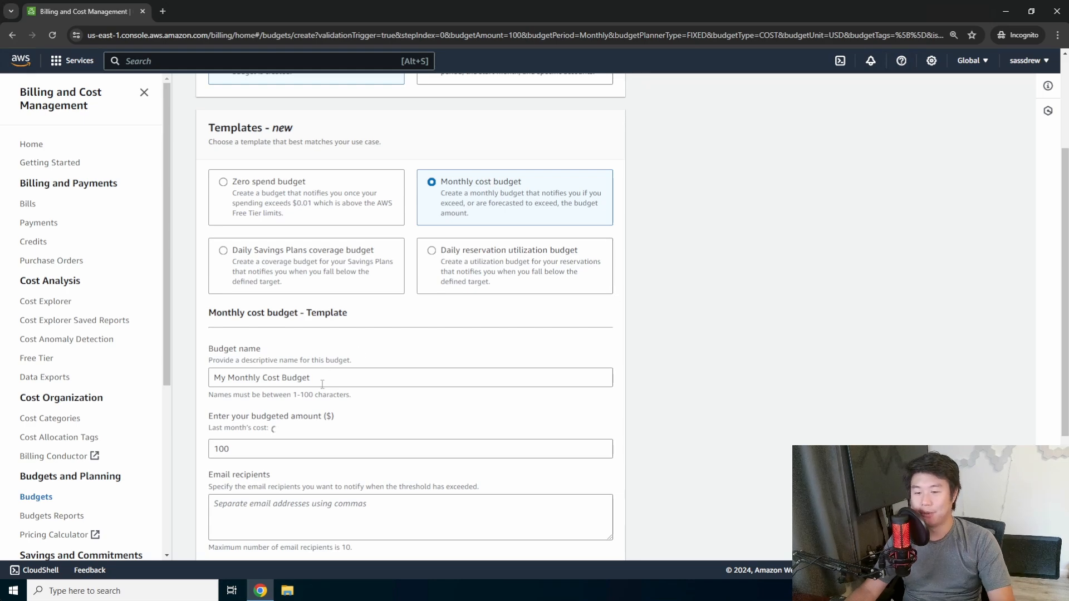
double_click(260, 450)
scroll(382, 423, "down", 2)
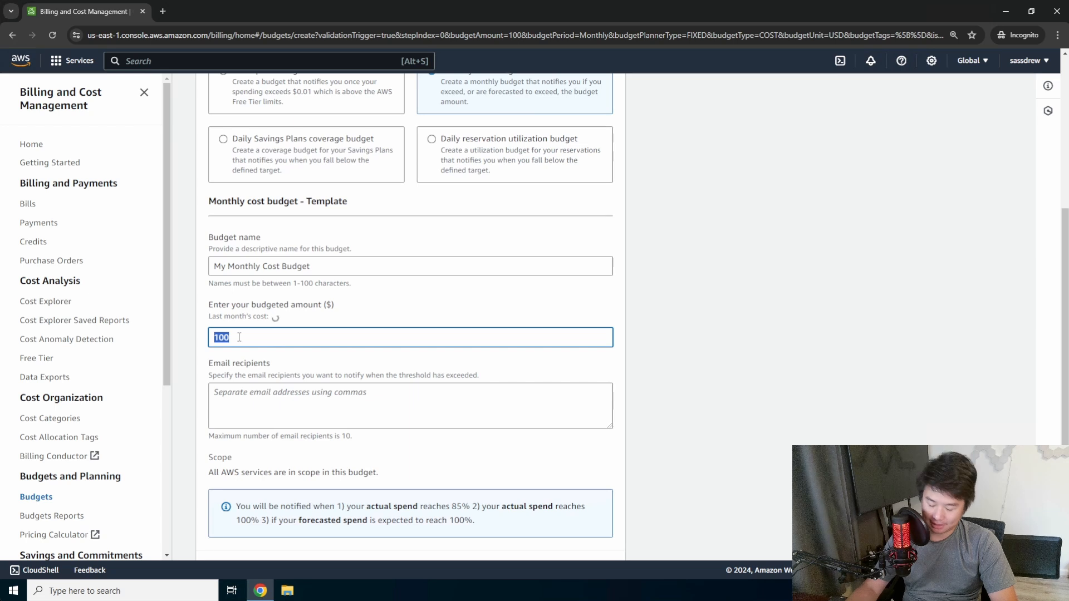
type("20")
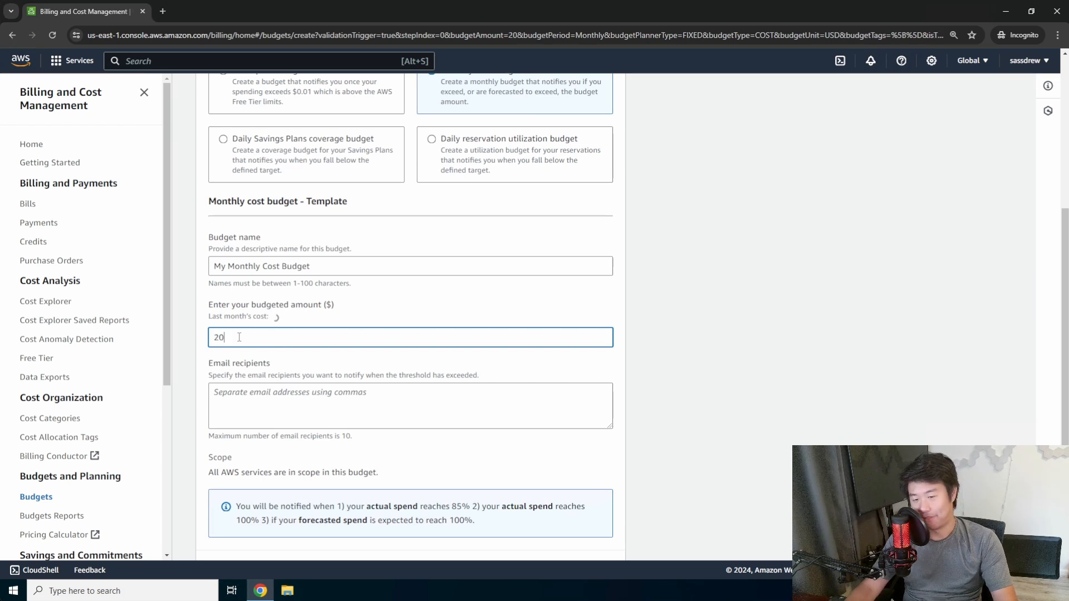
Add the user's e-mail address as alert recipient and create the budget.
left_click(362, 398)
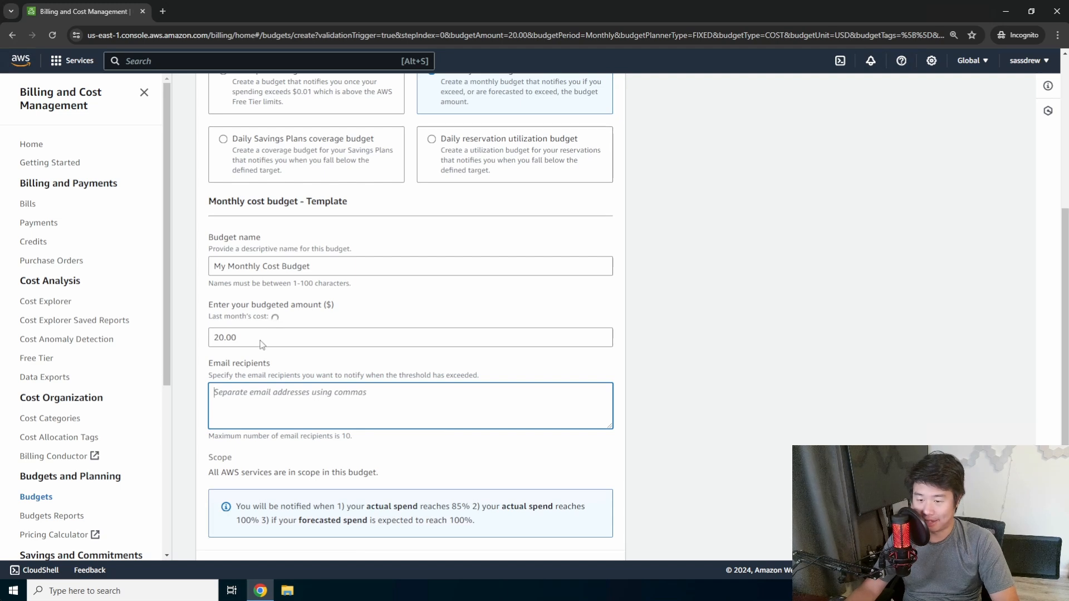
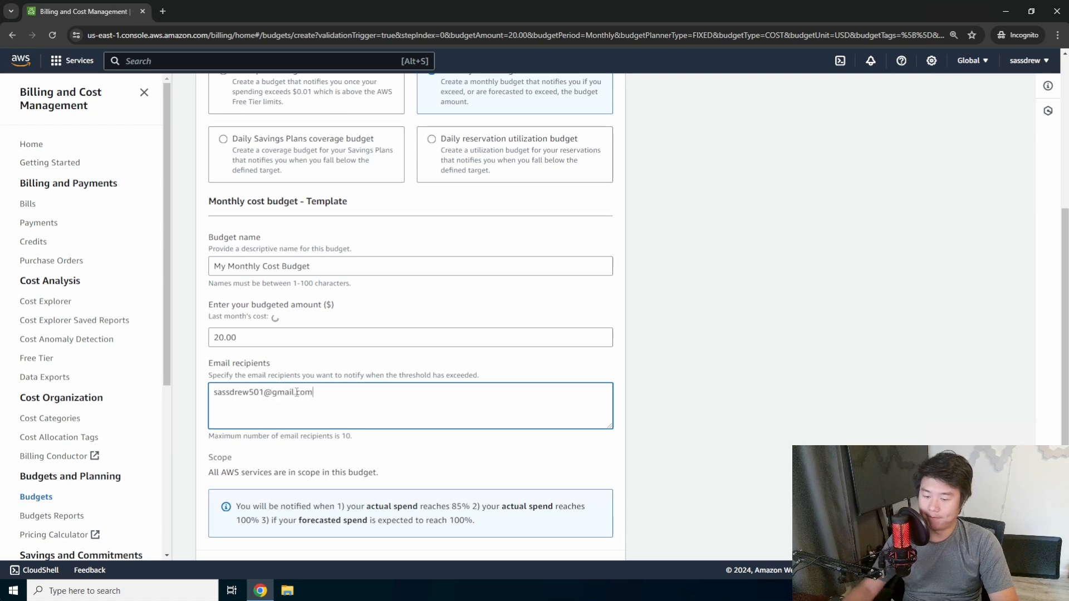
scroll(362, 407, "down", 2)
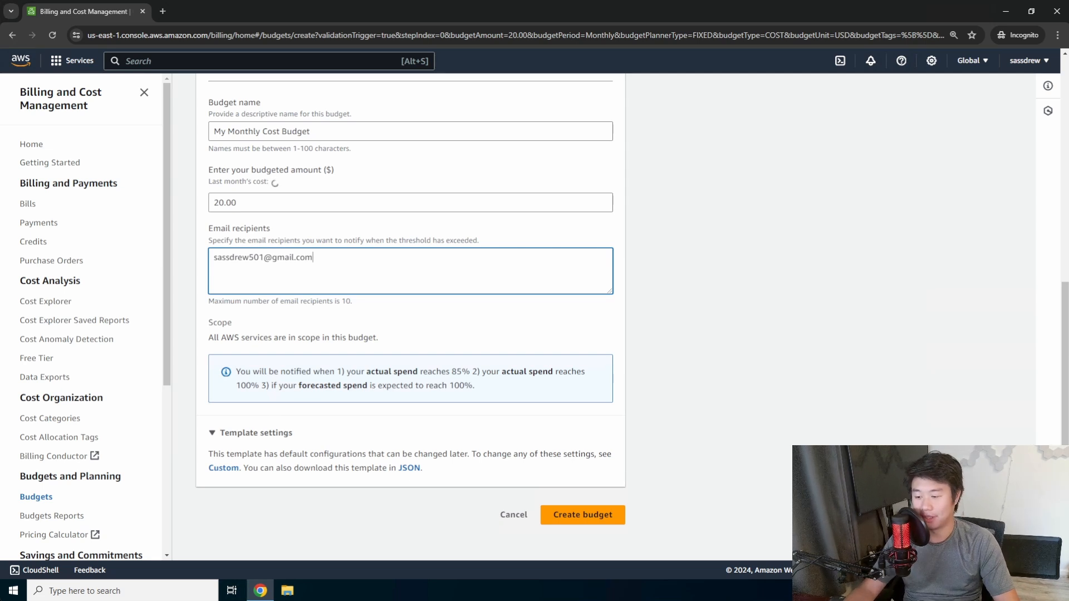
left_click(587, 512)
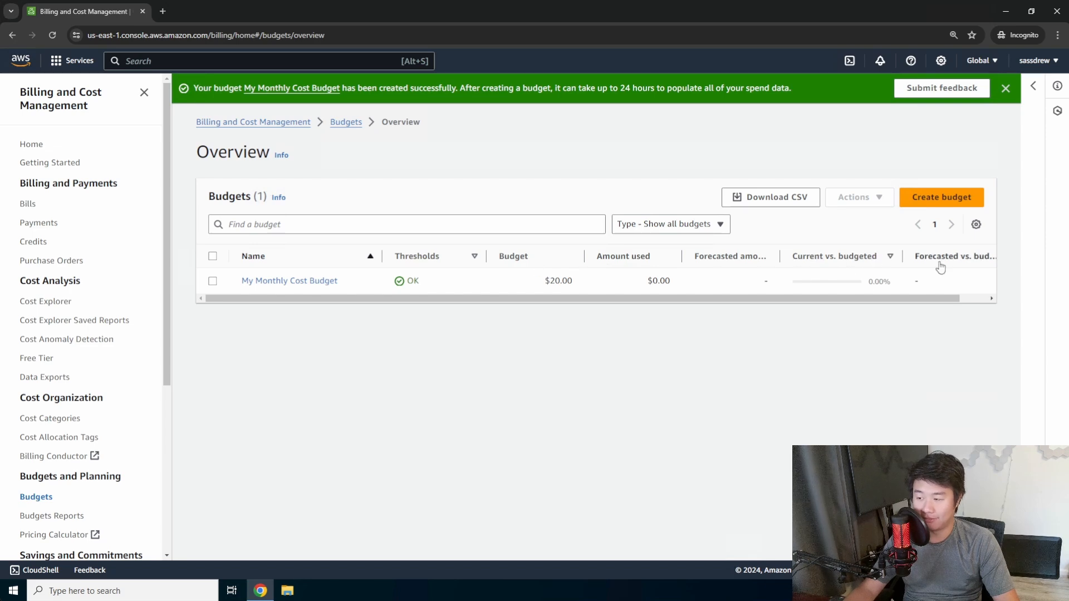
Open My Monthly Cost Budget's alerts, view the Actual cost > 85% alert, and select it.
left_click(288, 283)
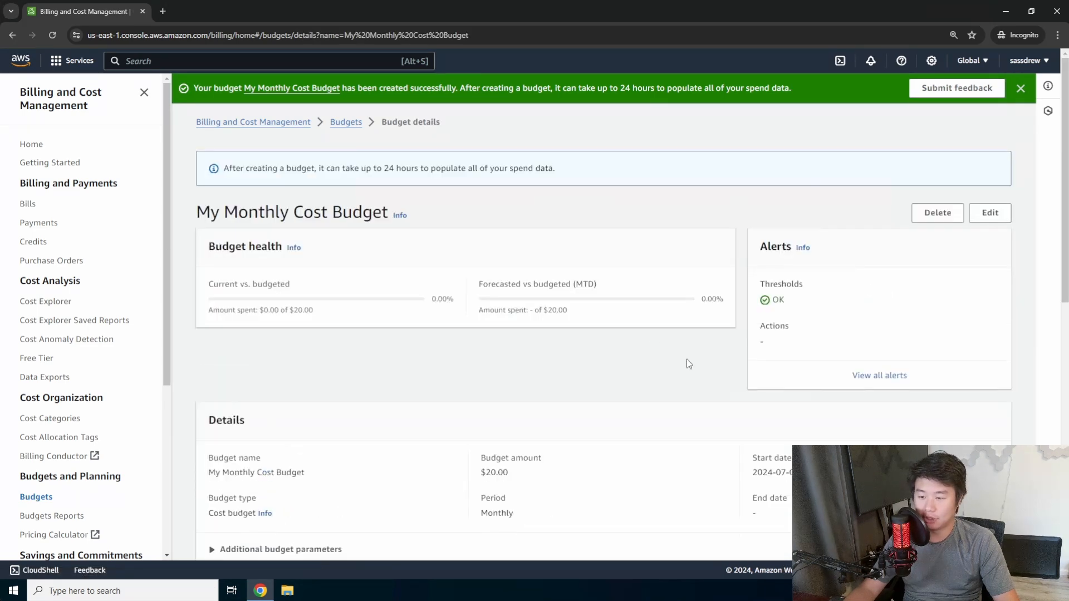
scroll(647, 322, "down", 2)
scroll(649, 317, "down", 3)
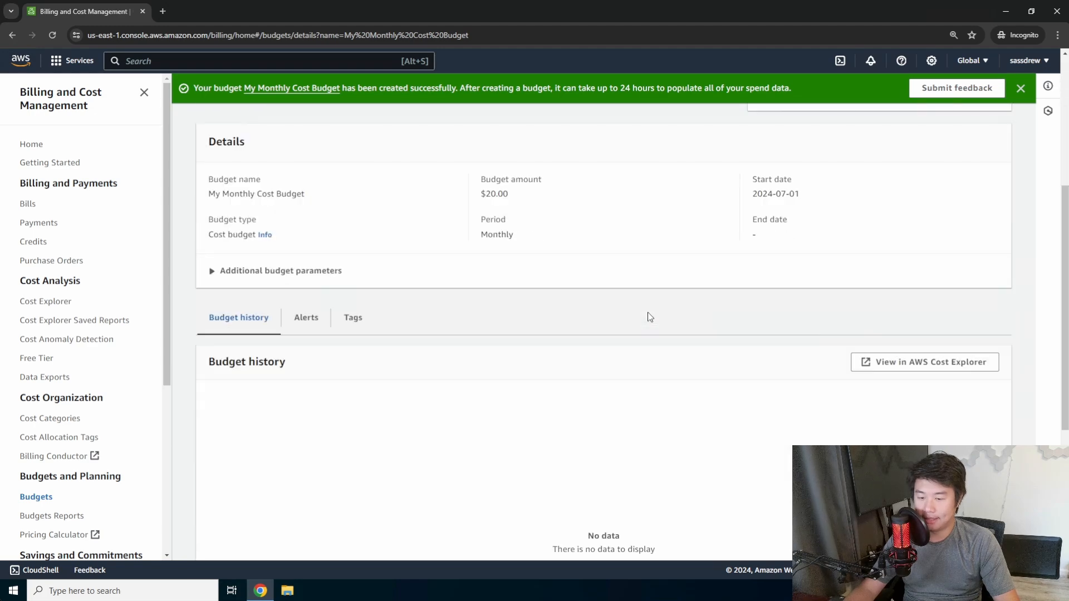
left_click(307, 318)
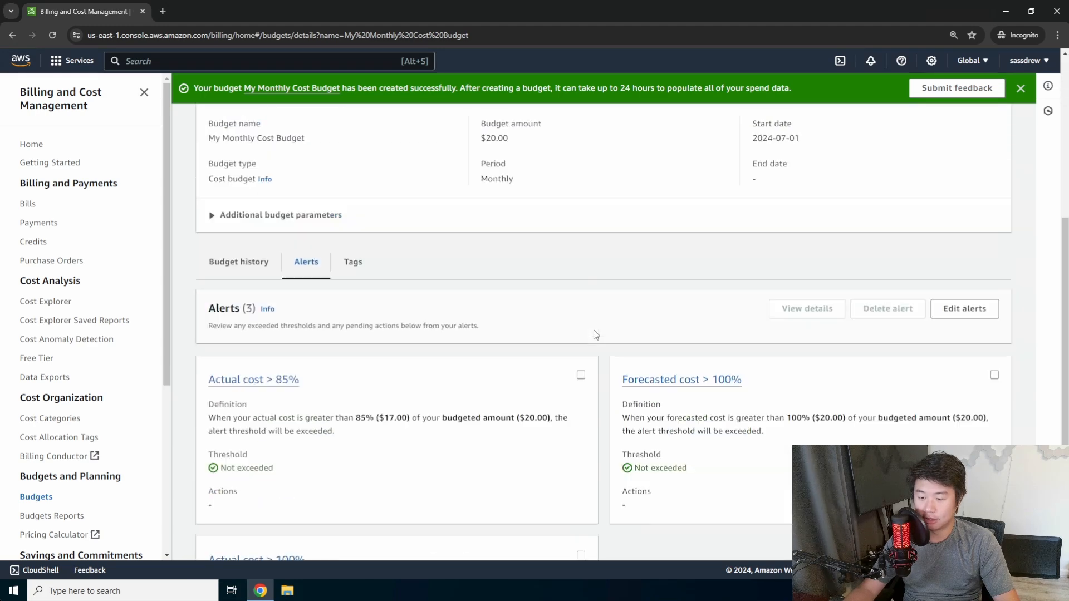
scroll(596, 330, "down", 4)
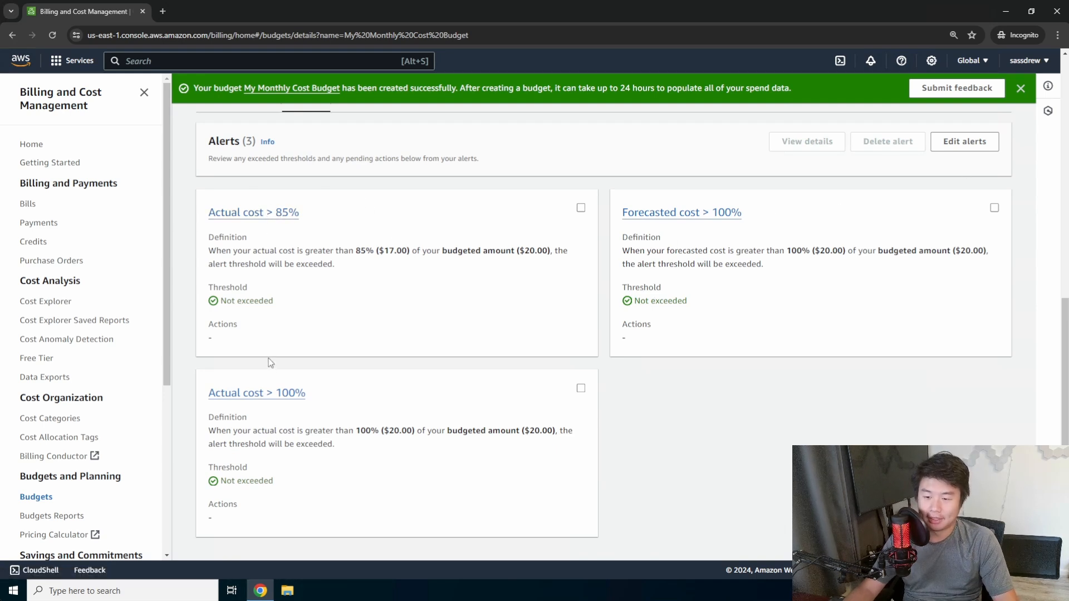
left_click(263, 216)
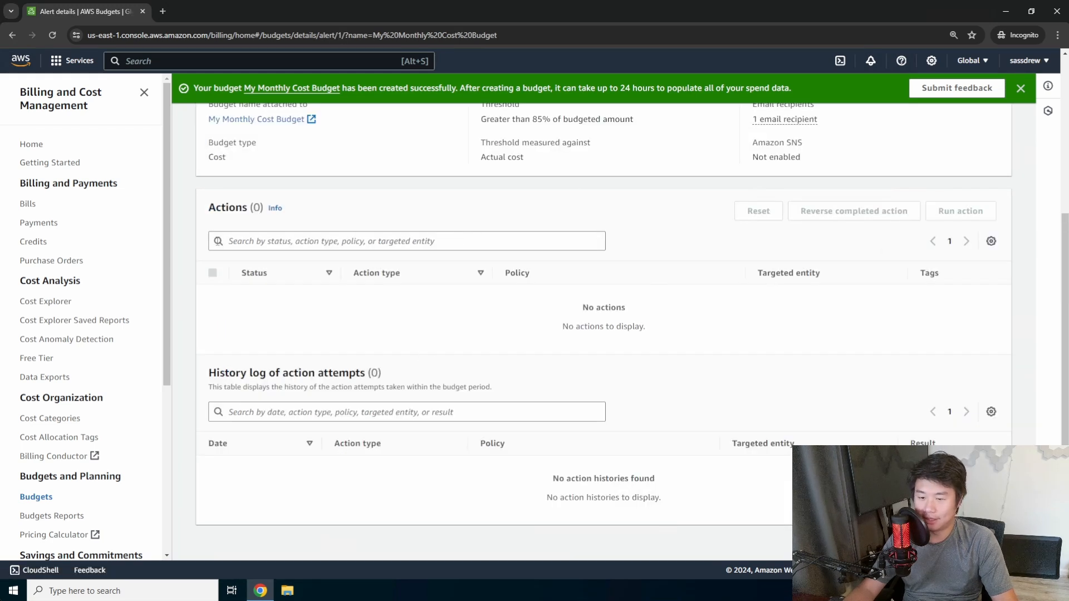
left_click(12, 34)
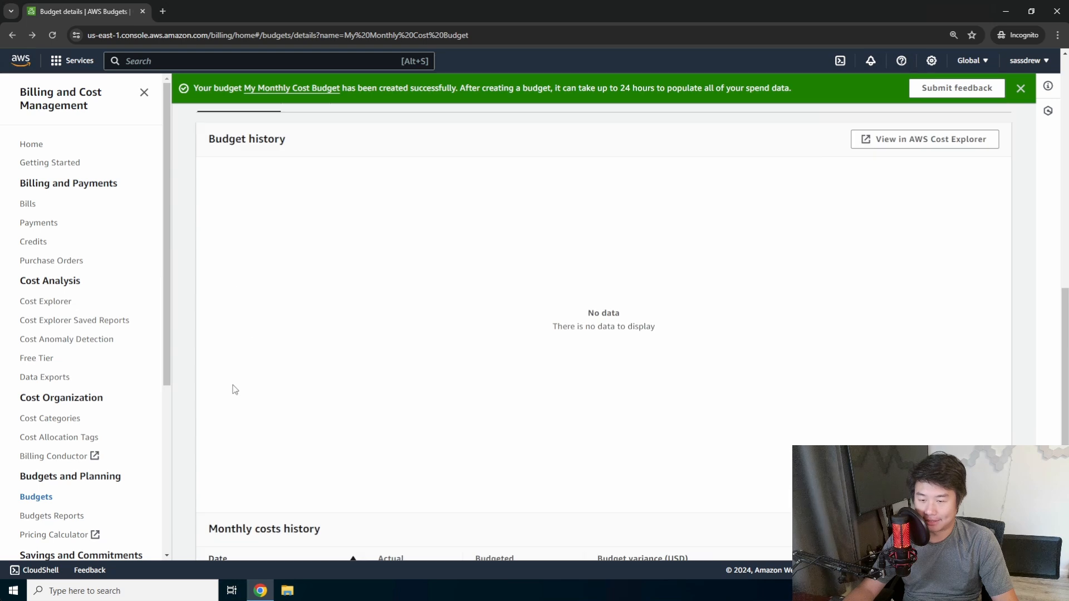
scroll(286, 439, "up", 3)
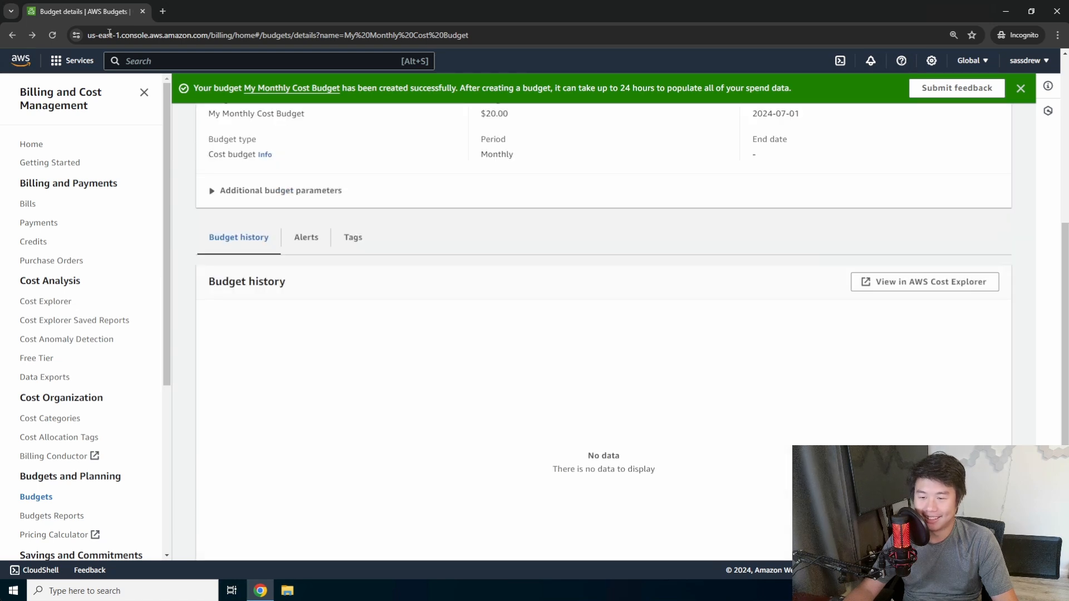
left_click(300, 239)
left_click(580, 350)
Open the alert editor and expand the Actual cost > 85% alert's threshold settings.
left_click(984, 289)
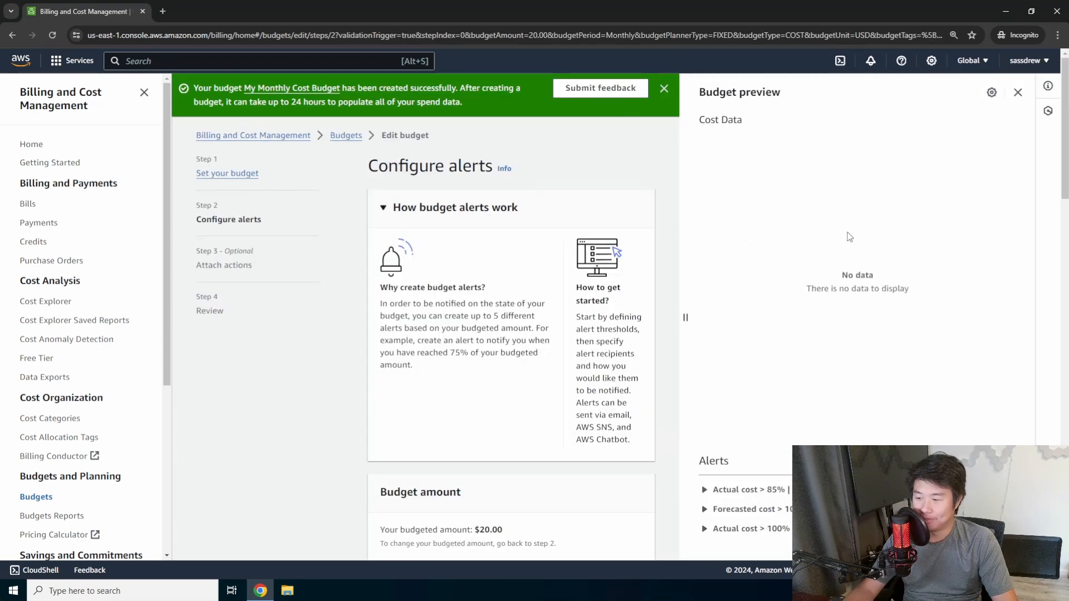
scroll(913, 253, "down", 2)
scroll(682, 314, "up", 1)
left_click(705, 490)
scroll(724, 490, "down", 1)
scroll(735, 493, "up", 1)
scroll(740, 495, "down", 2)
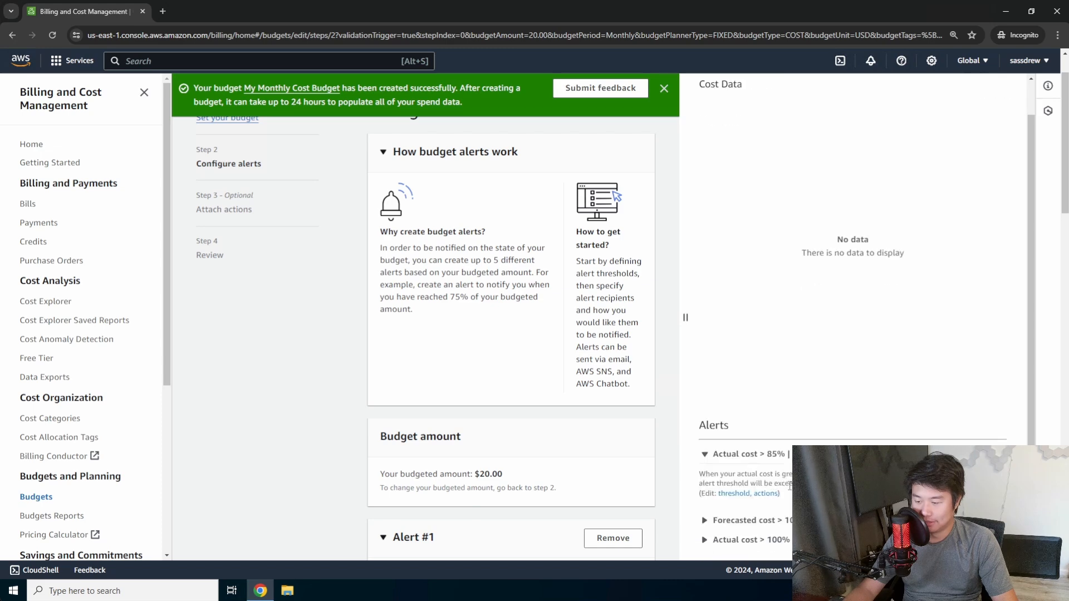
left_click(734, 494)
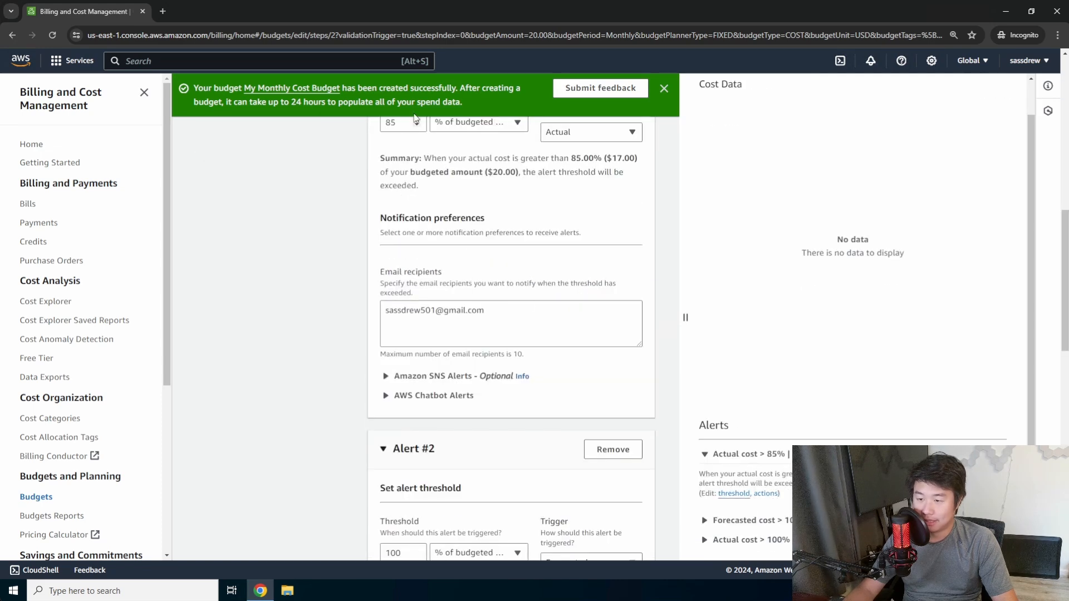
scroll(428, 242, "up", 3)
Change Alert #1's threshold from 85 to 50 percent and proceed to Review.
left_click(399, 287)
double_click(404, 291)
type("80")
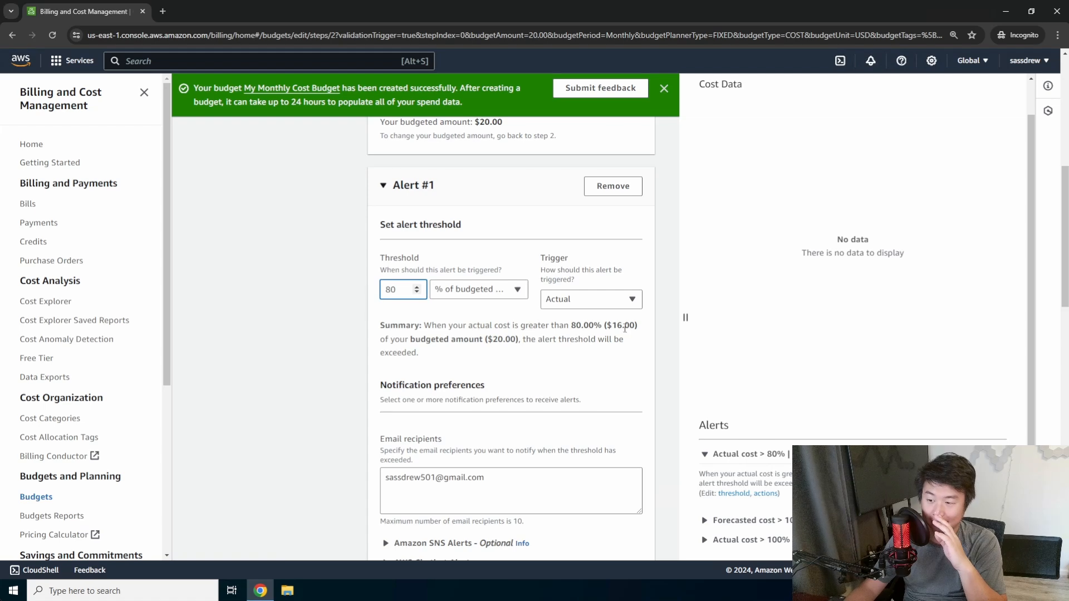
double_click(407, 291)
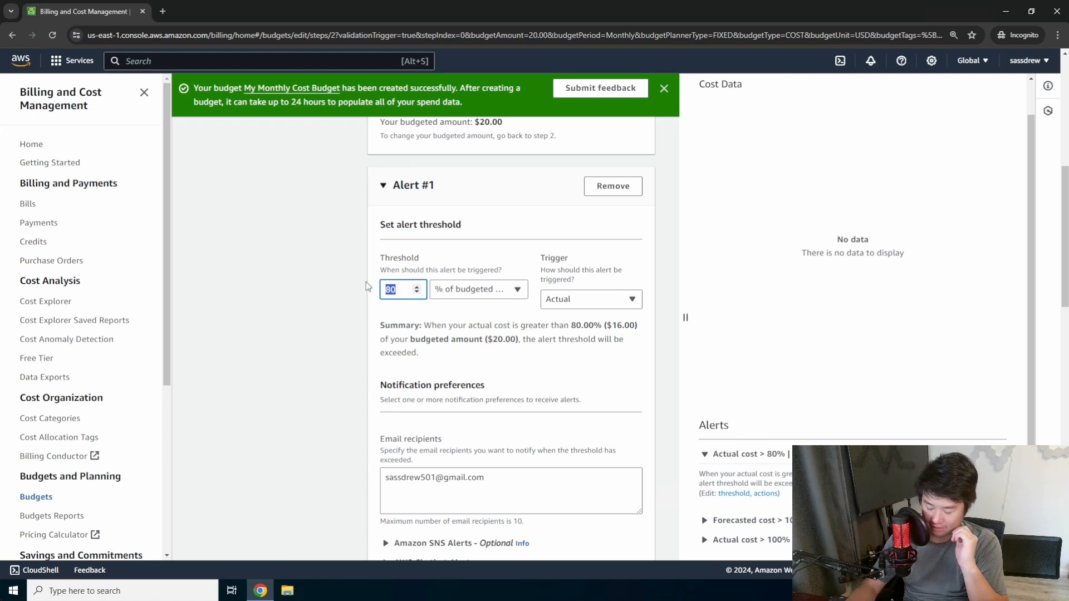
type("50")
left_click(349, 260)
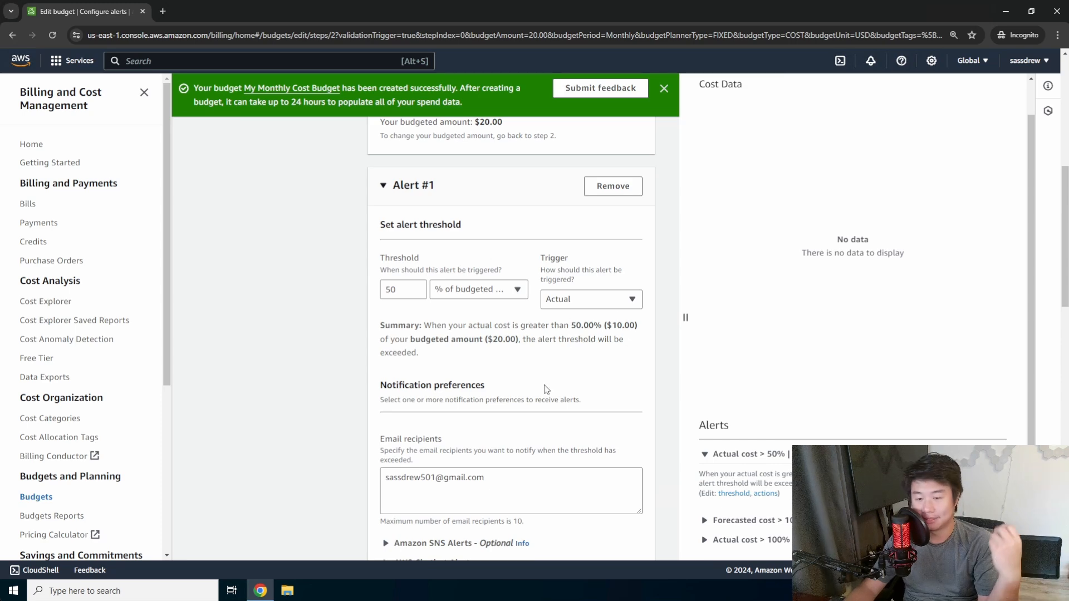
scroll(541, 365, "down", 15)
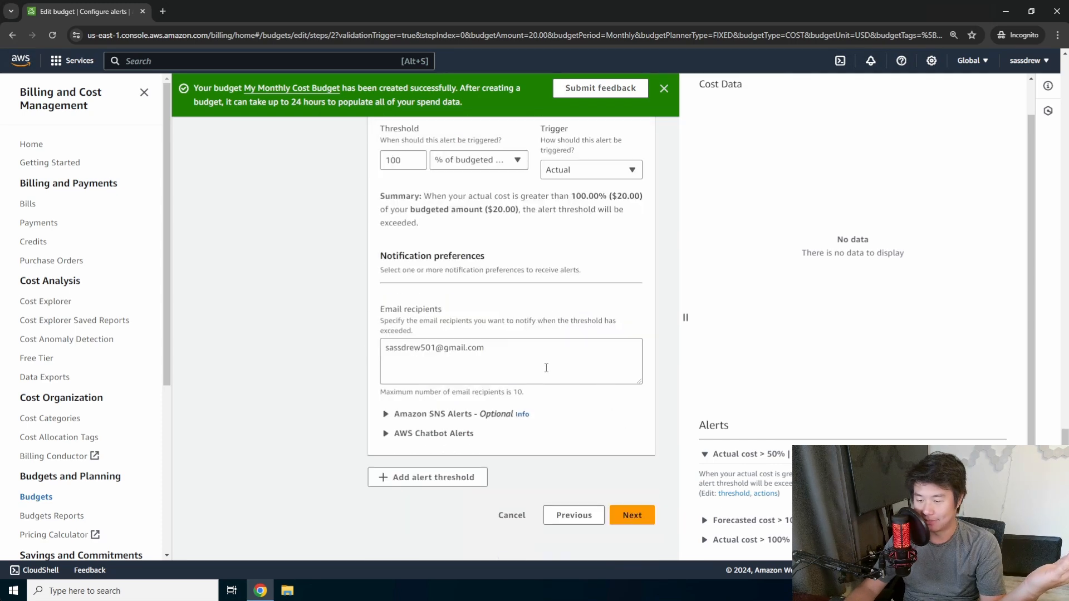
scroll(638, 412, "down", 10)
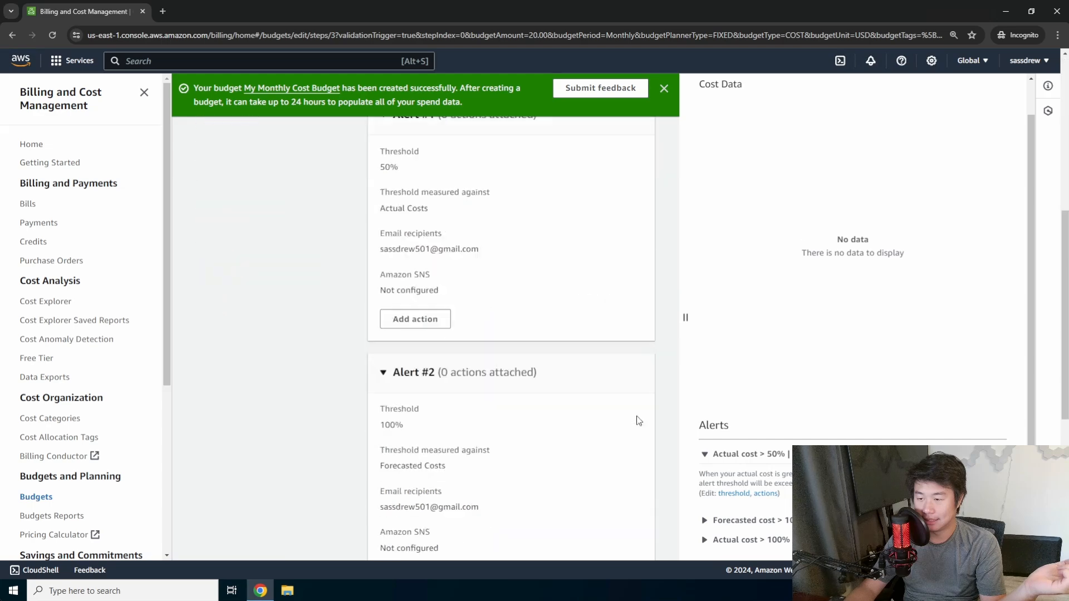
left_click(634, 516)
Save the budget, verify alerts at 50% actual, 100% forecasted, 100% actual, and dismiss the banners.
scroll(602, 399, "down", 5)
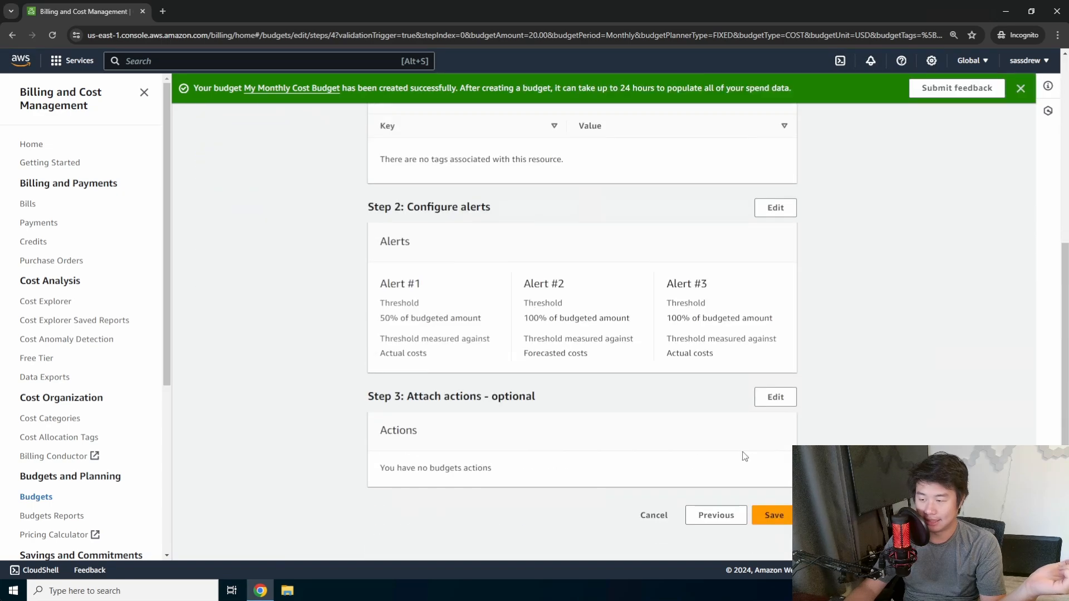
left_click(767, 513)
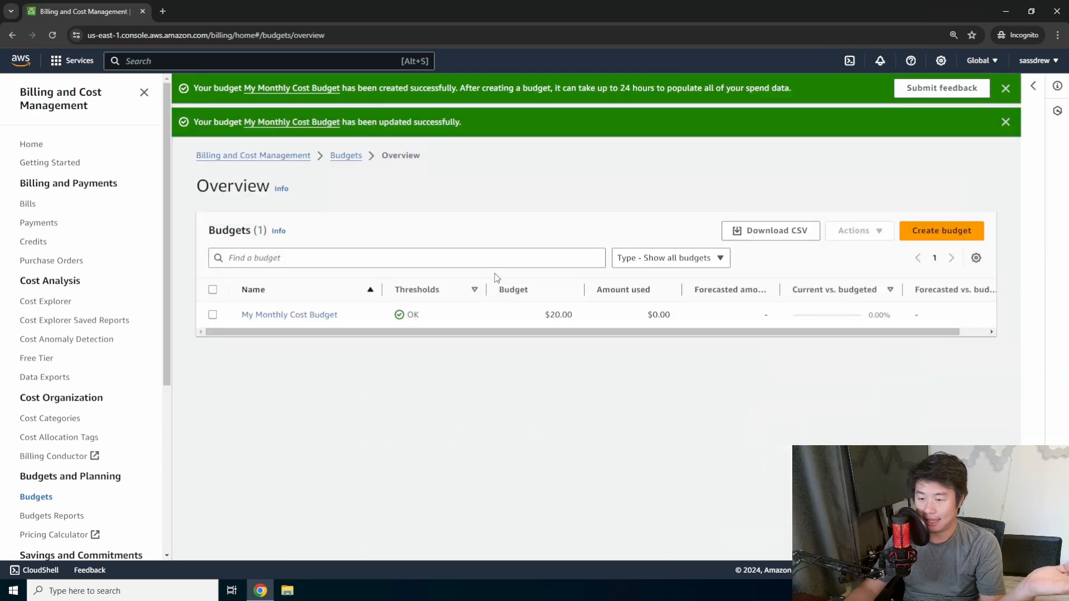
left_click(276, 315)
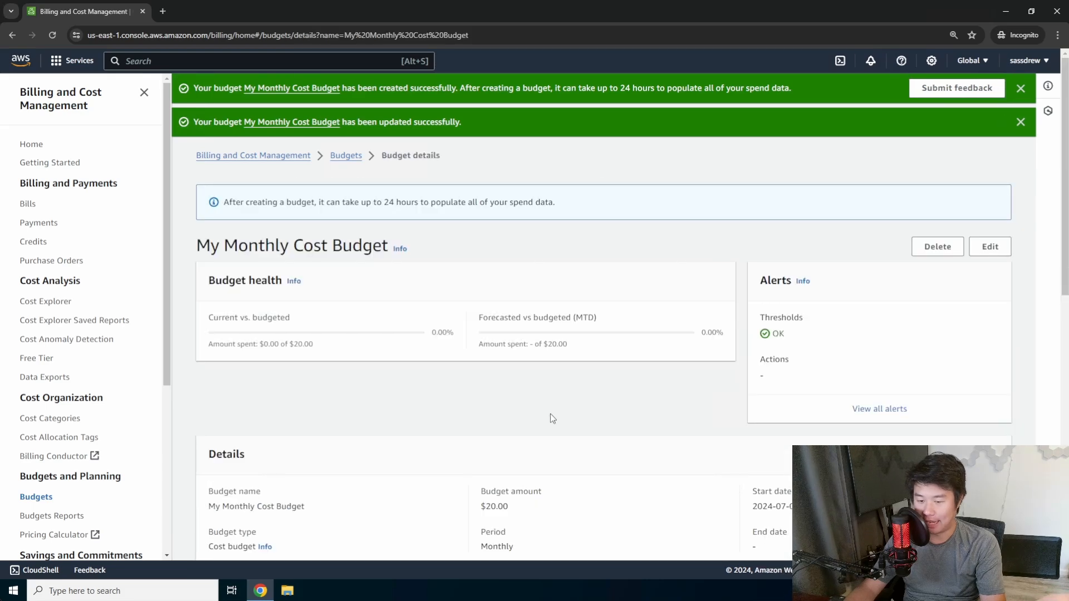
scroll(571, 418, "down", 5)
scroll(570, 420, "up", 3)
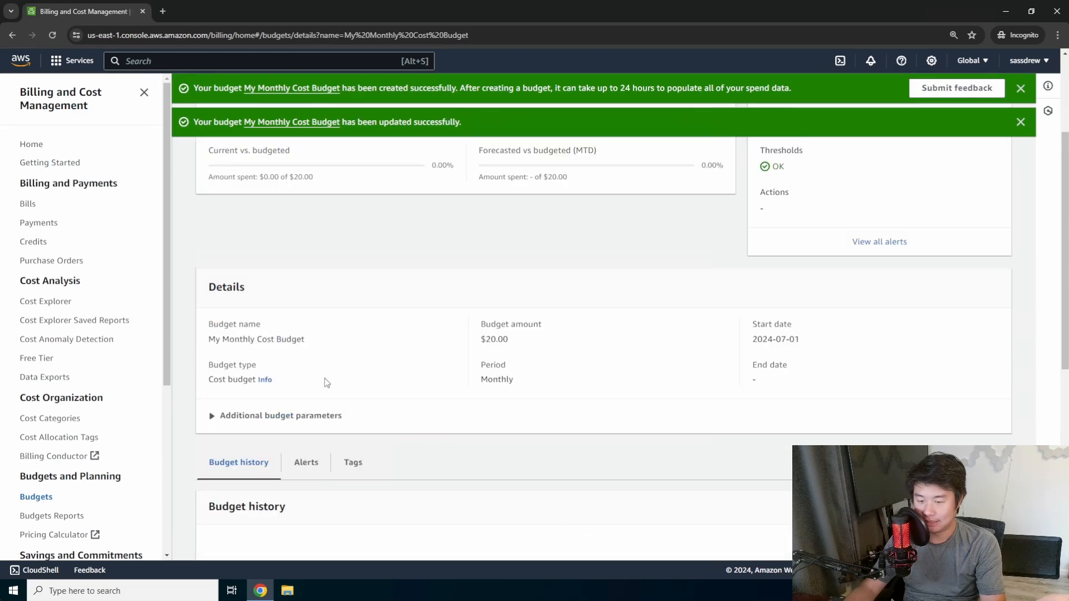
left_click(307, 462)
scroll(470, 399, "down", 2)
scroll(349, 479, "down", 3)
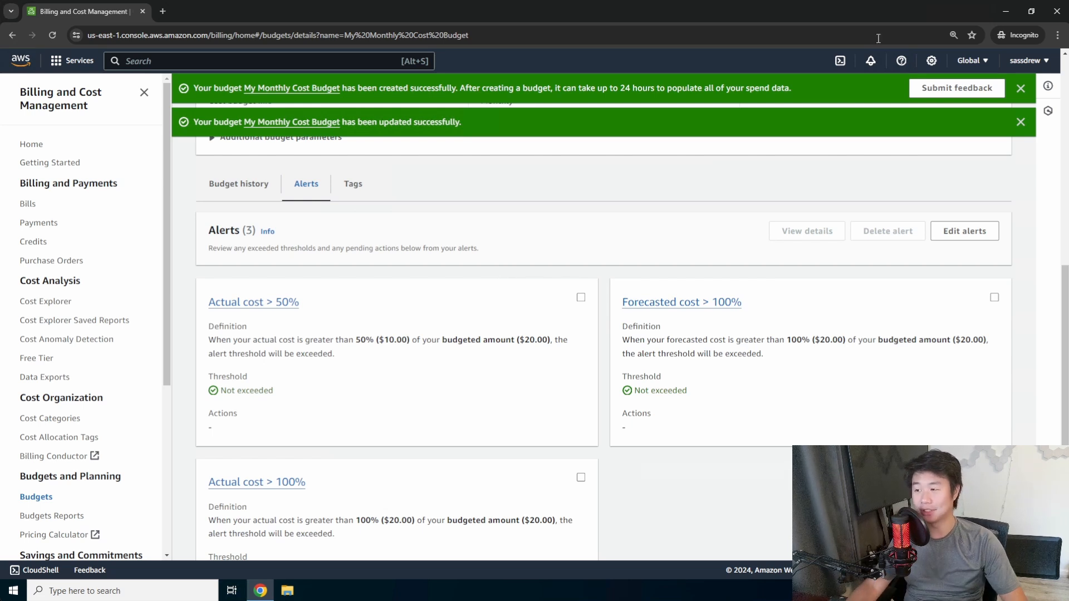
left_click(1021, 88)
left_click(1021, 89)
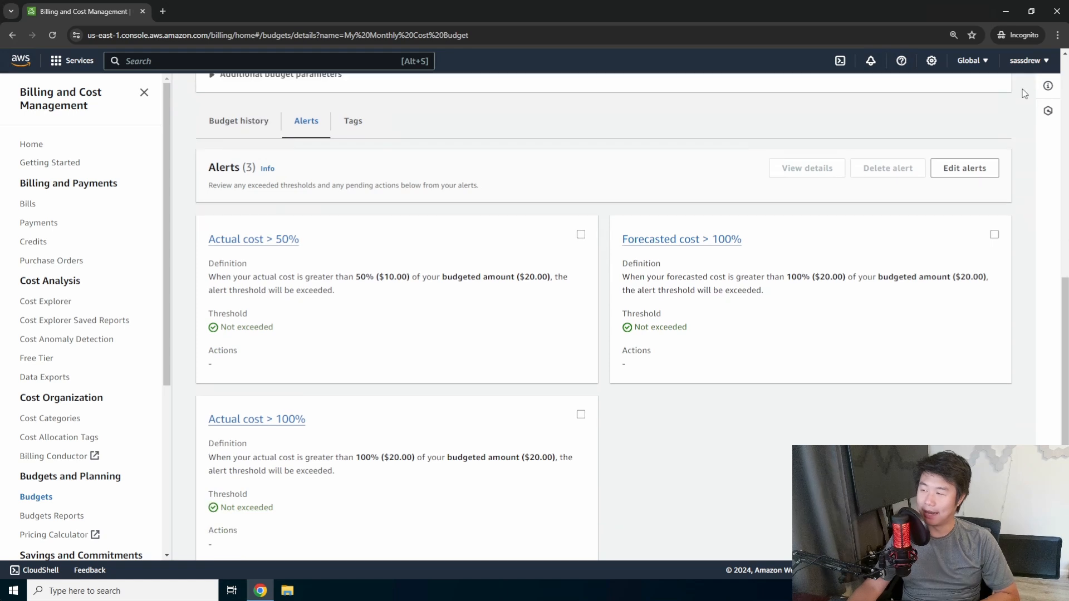